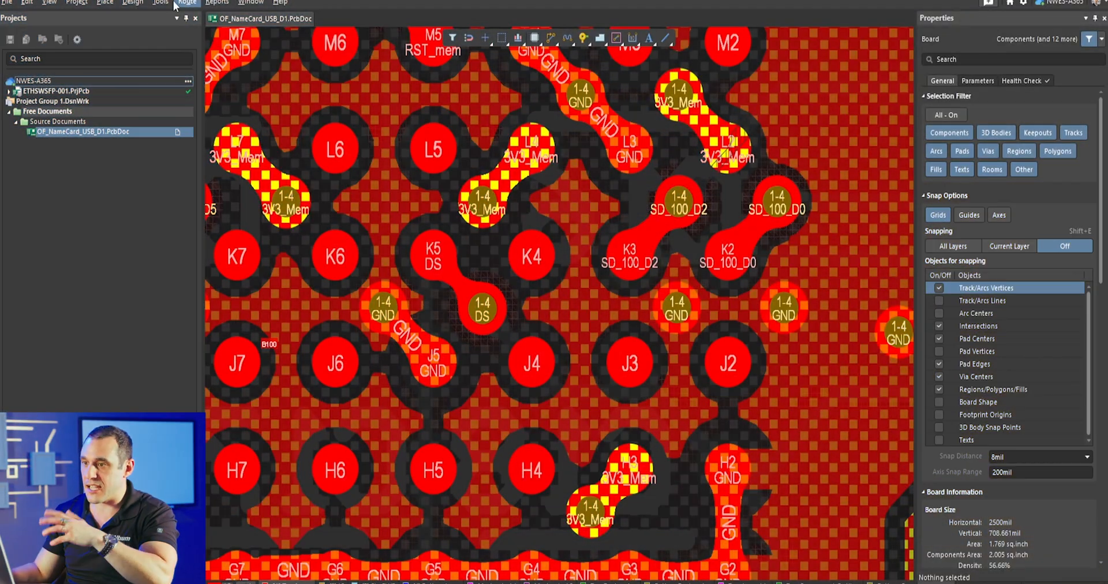
- Add a Vias Under SMD rule to the High Speed design rules and try its Allow Vias under SMD Pads option
right_click_drag(392, 241, 549, 332)
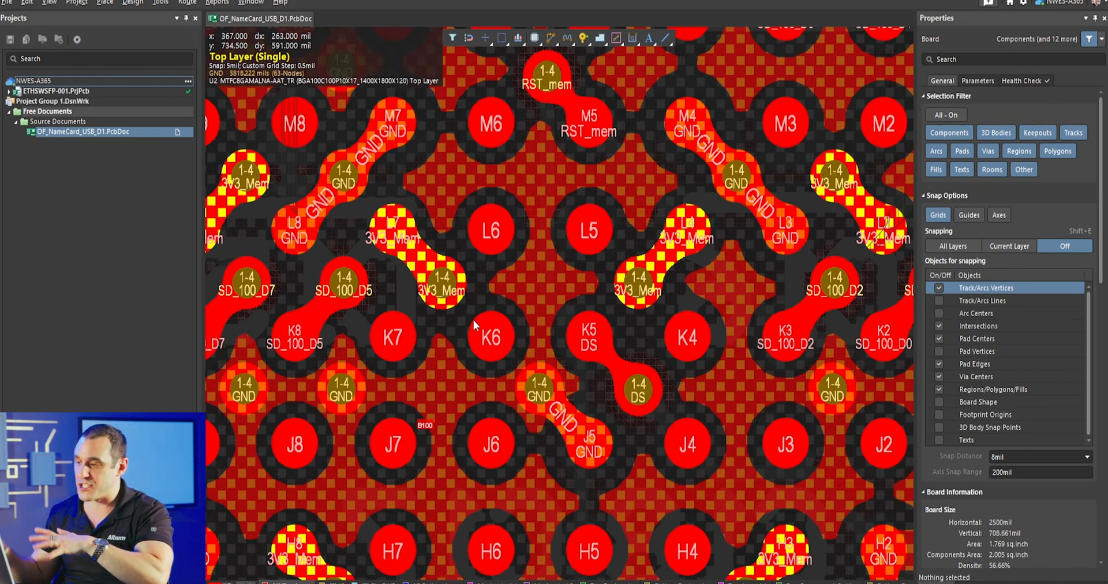
left_click(132, 2)
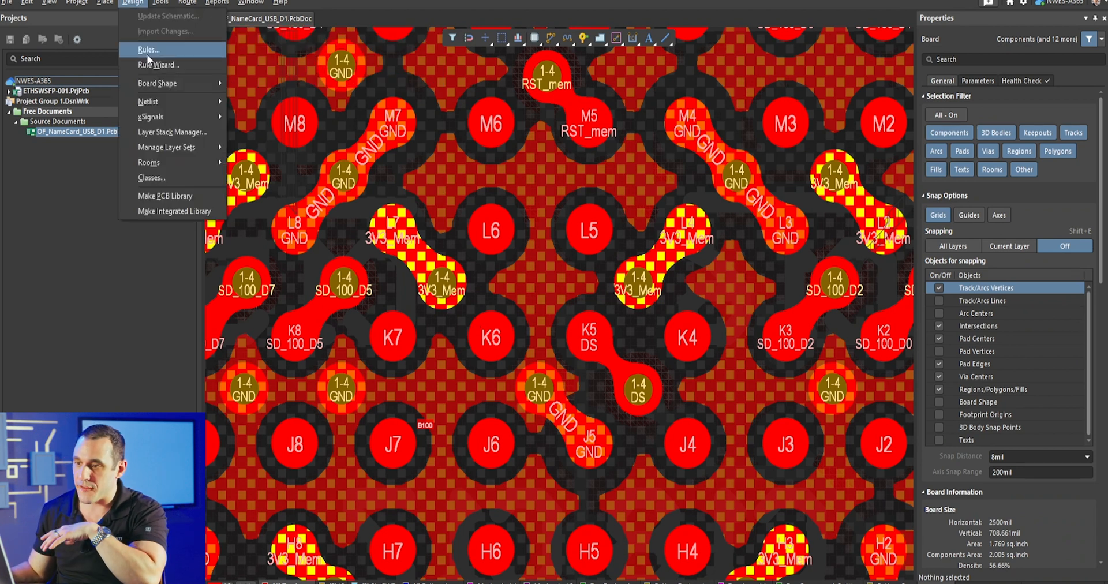
left_click(149, 51)
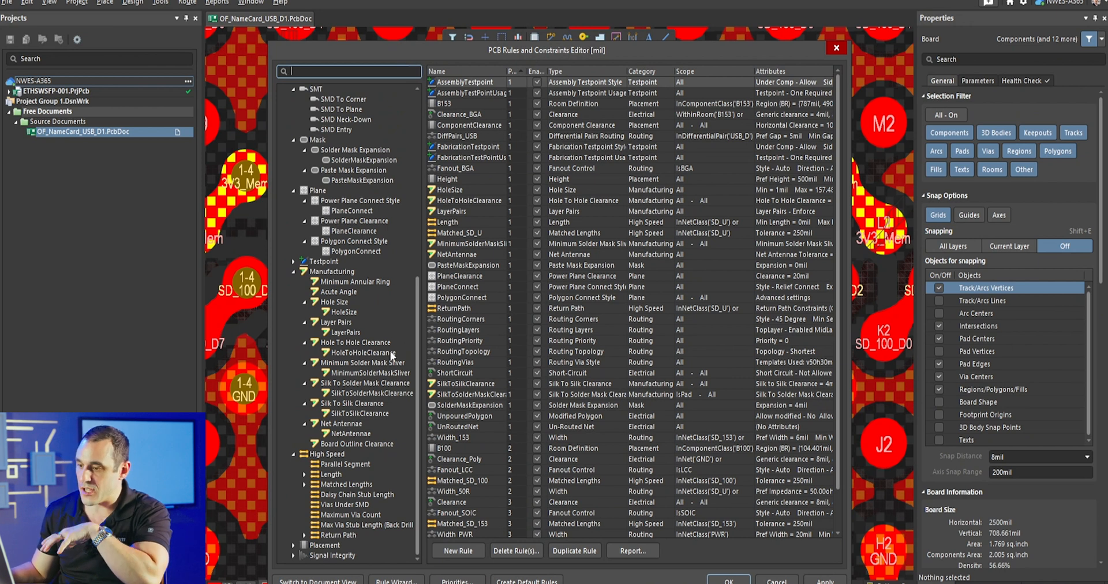
left_click(355, 505)
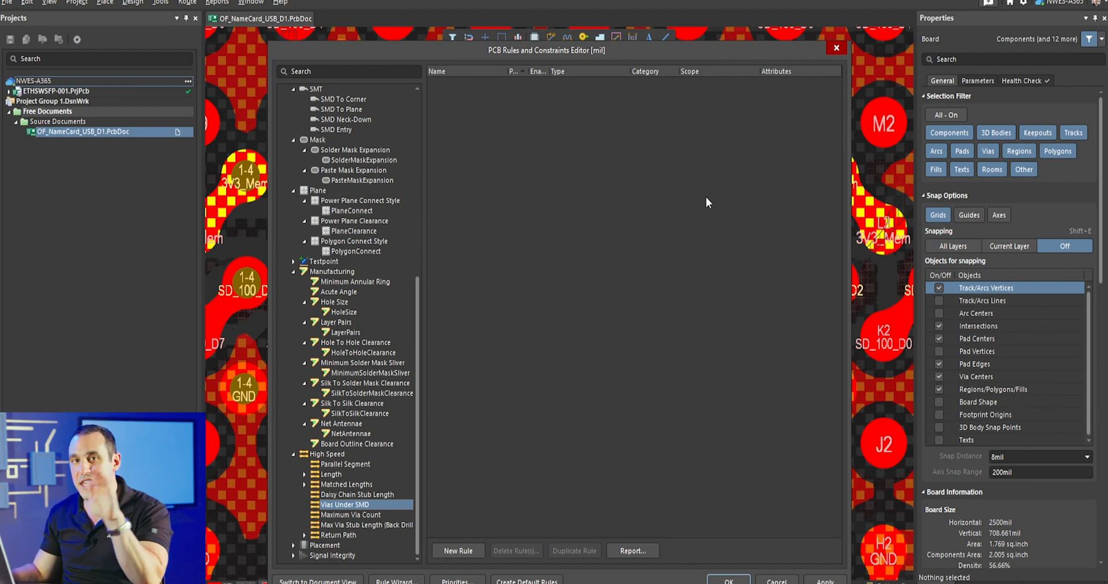
left_click(458, 551)
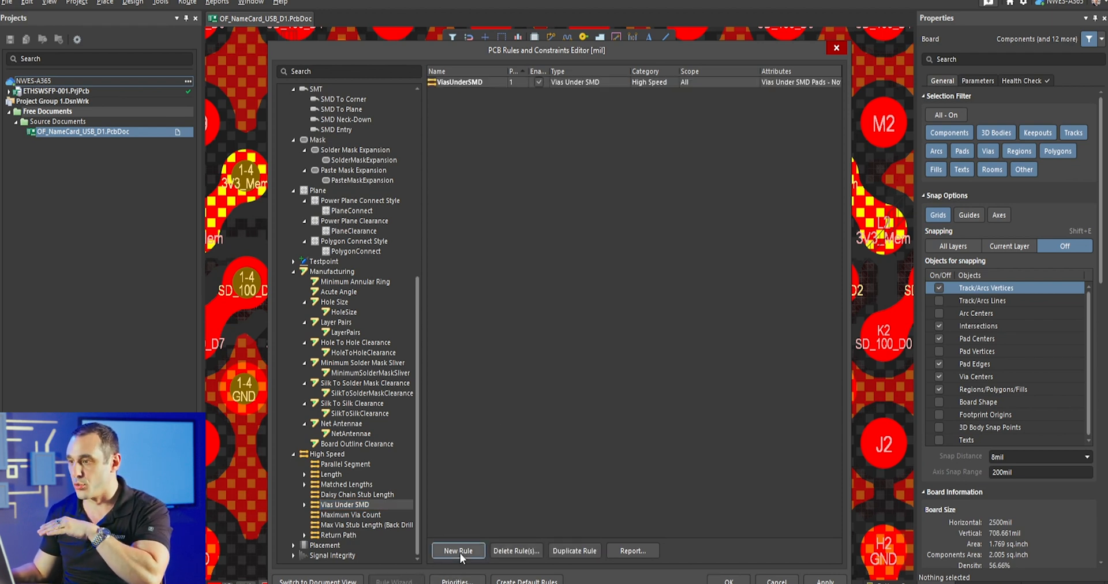
left_click(300, 503)
left_click(355, 515)
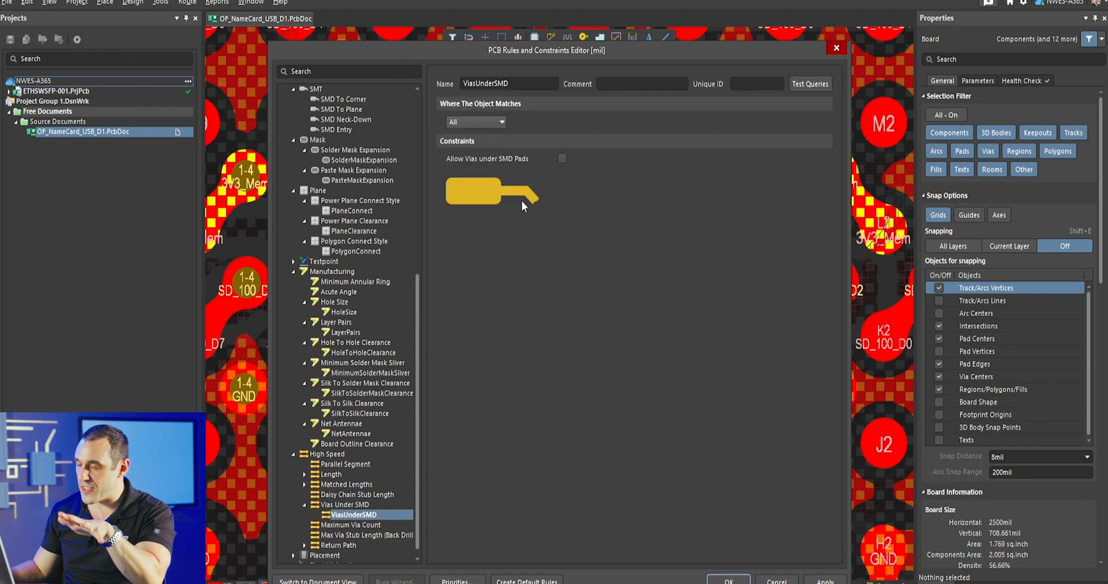
left_click(561, 159)
left_click(562, 158)
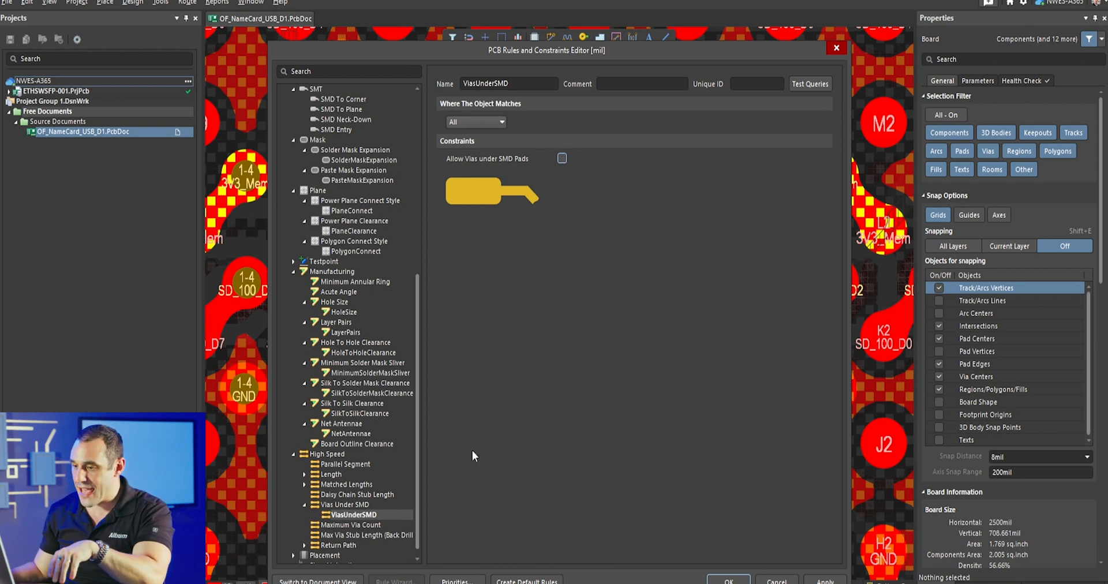
- Delete the newly added Vias Under SMD rule and cancel out of the rules editor
right_click(383, 518)
left_click(427, 455)
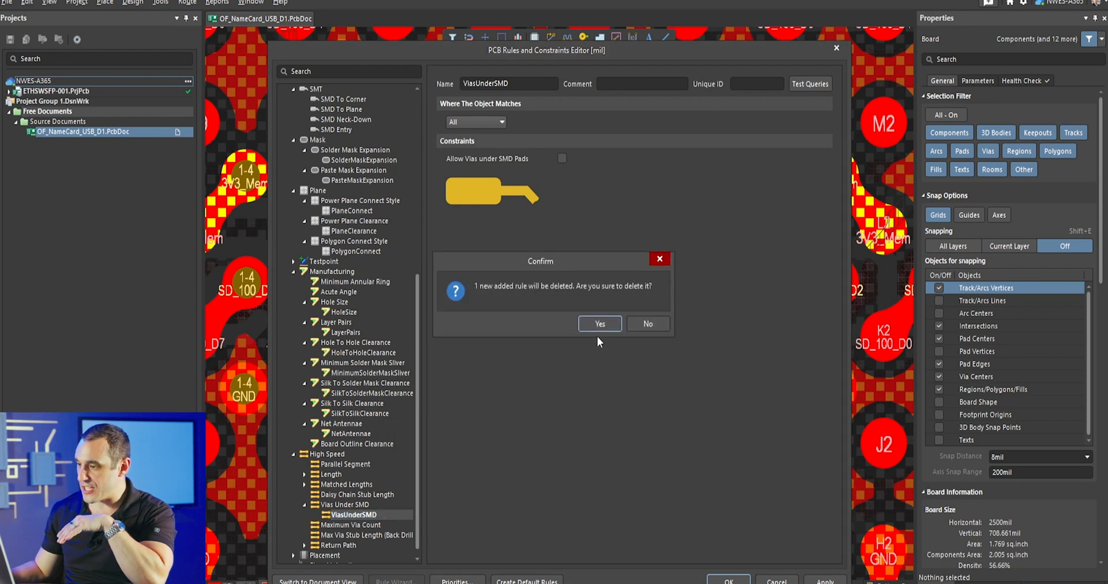
key("Return")
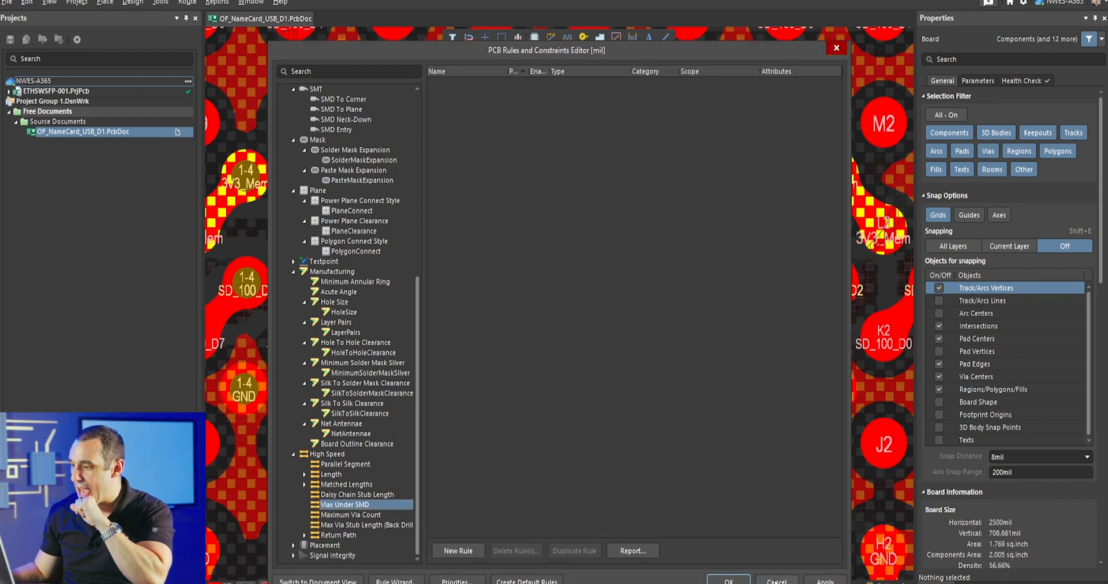
left_click(776, 580)
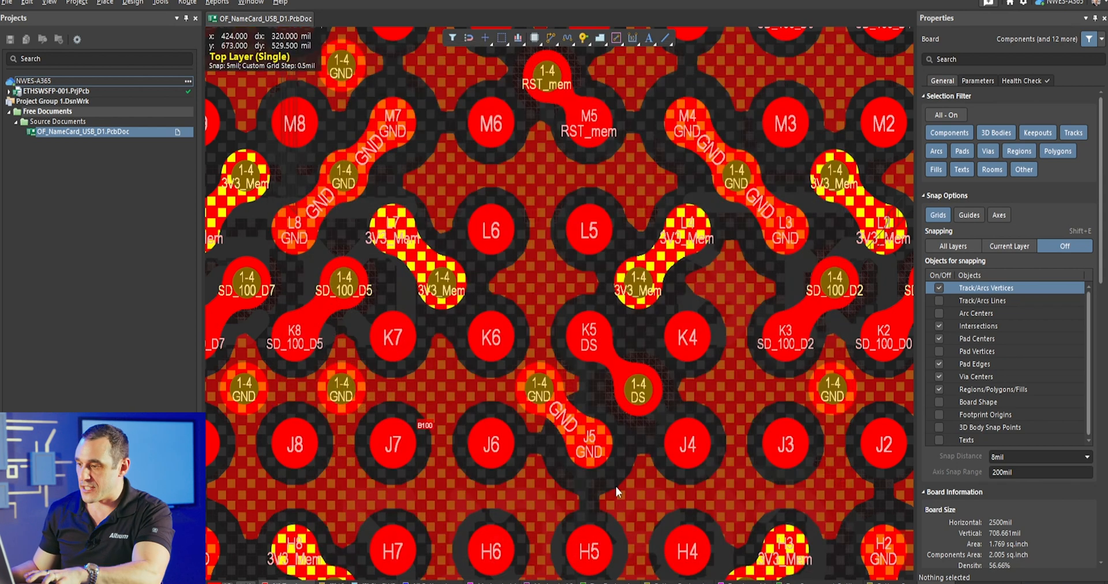
- Move the GND via beside pad J5 onto the pad, and return it to the end of its trace
scroll(577, 410, "up", 4, "ctrl")
left_click(478, 356)
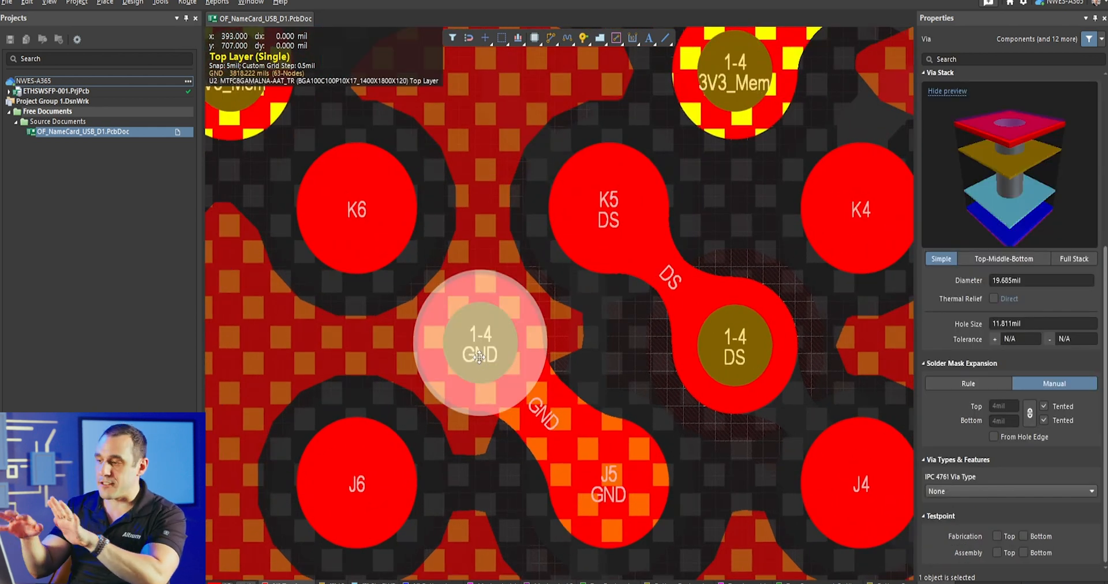
left_click_drag(479, 357, 614, 485)
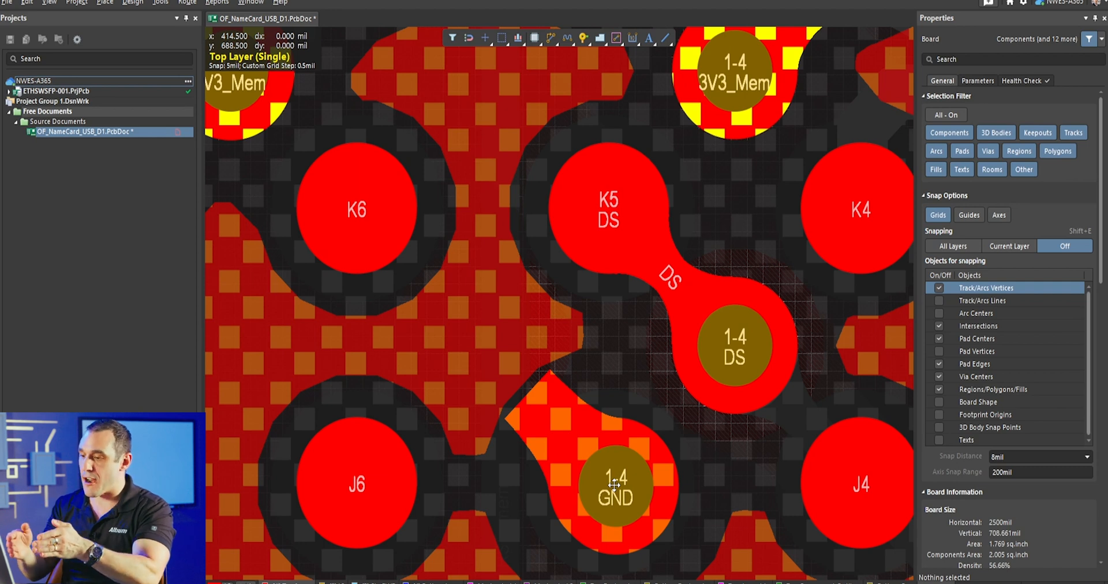
left_click_drag(614, 485, 479, 344)
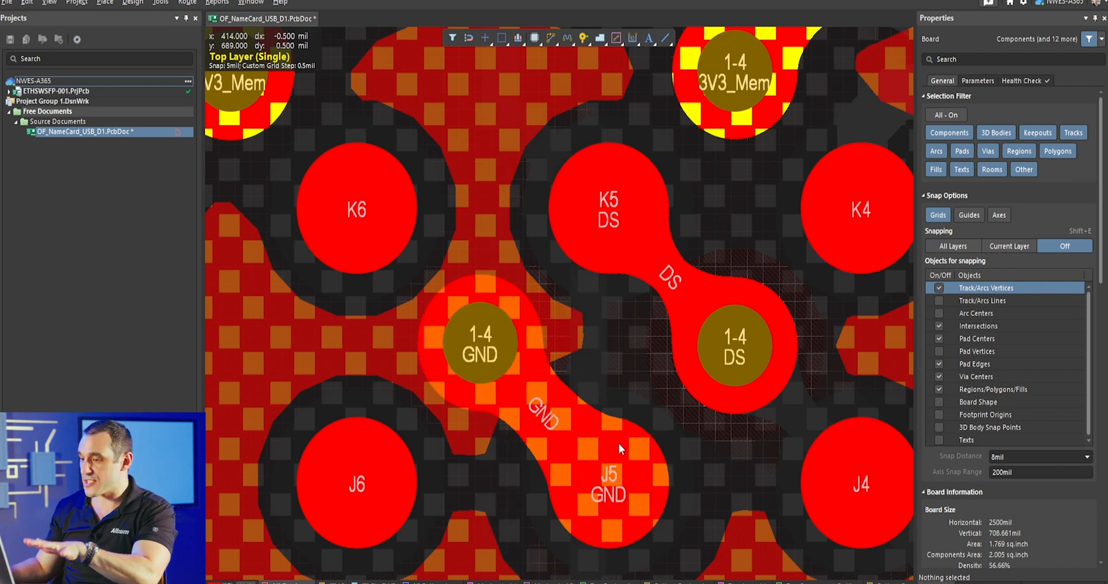
- Add a Vias Under SMD rule for all objects with vias under SMD pads disallowed, and apply it
left_click(132, 3)
left_click(181, 45)
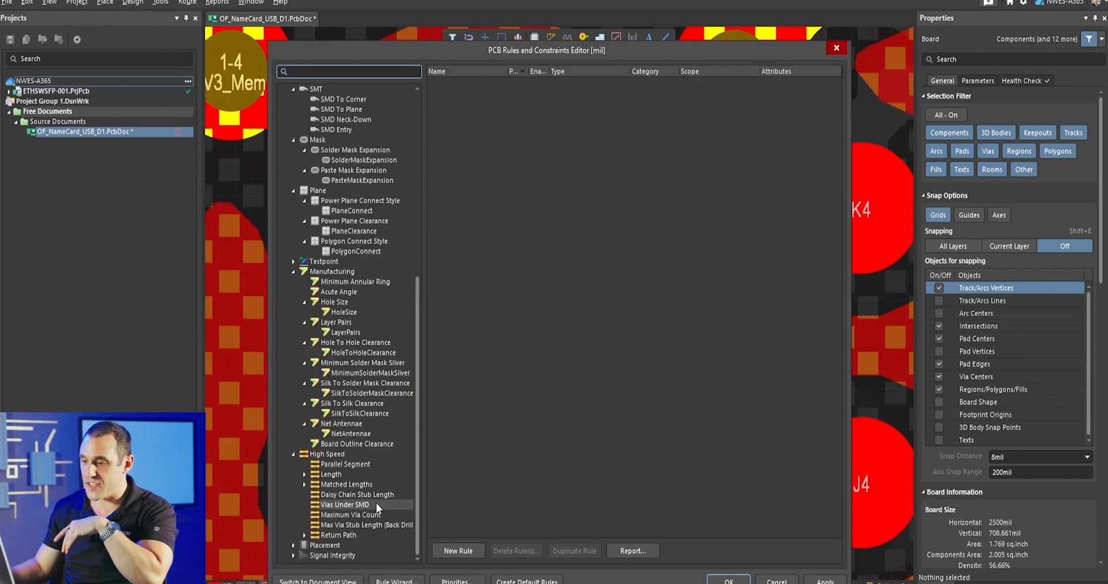
left_click(458, 551)
left_click(304, 505)
left_click(340, 524)
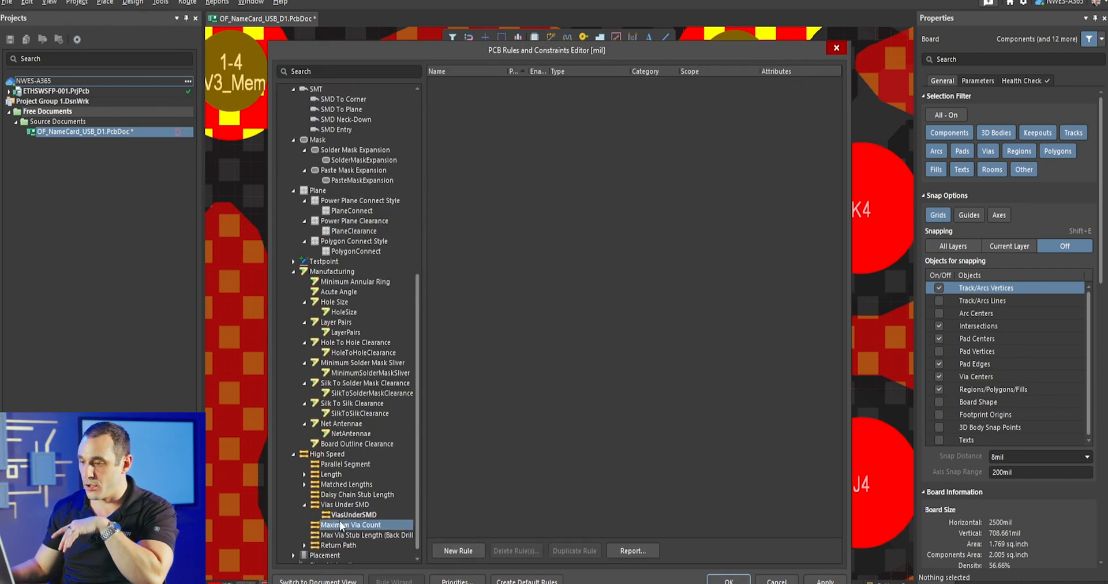
left_click(346, 515)
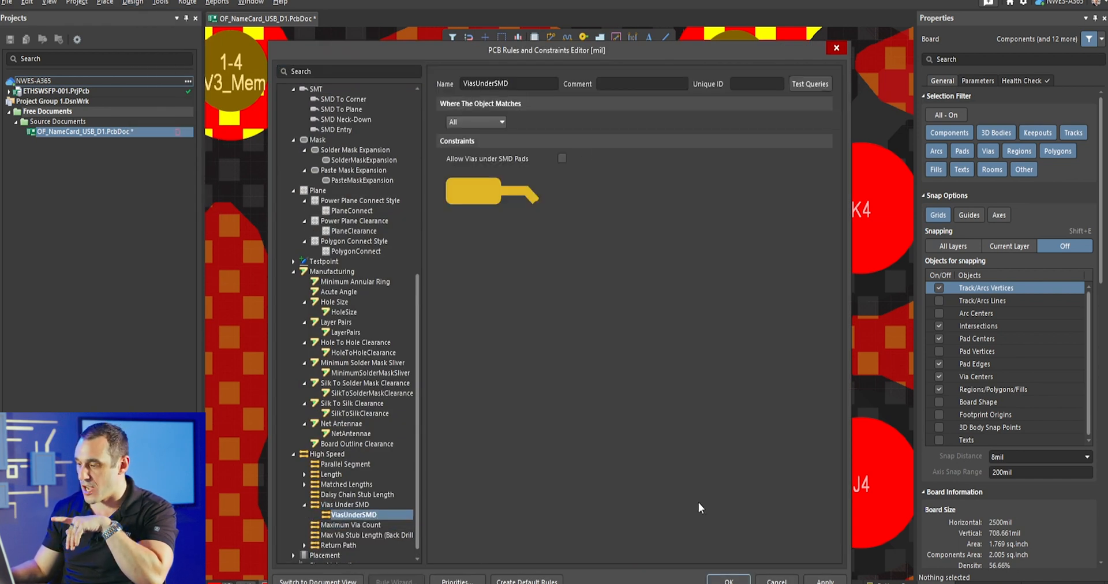
left_click(729, 580)
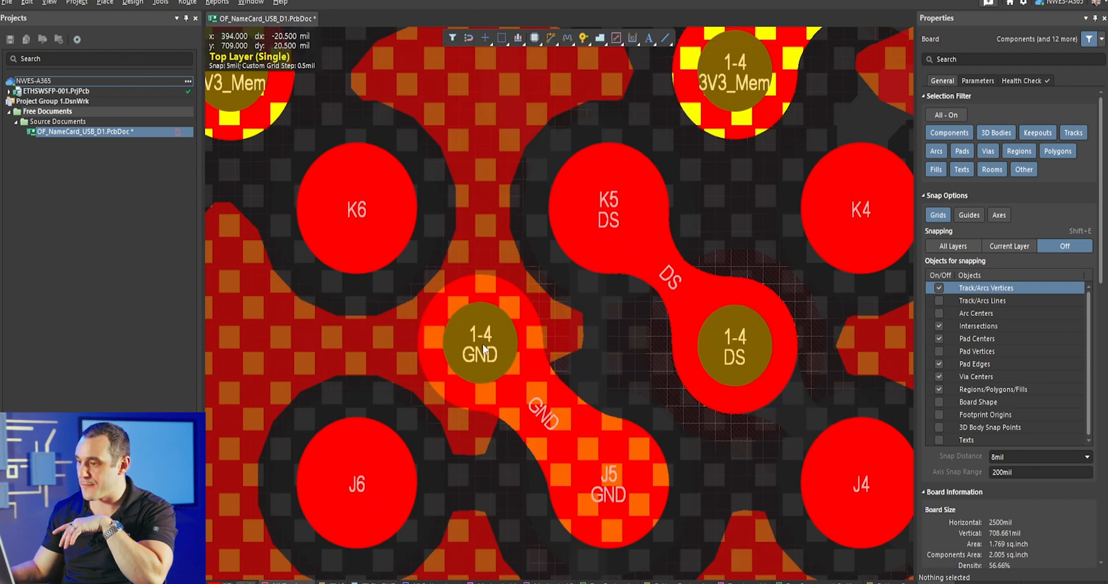
- Try to move the GND via onto pad J5 under the new rule, and put it back at the trace end
left_click(483, 344)
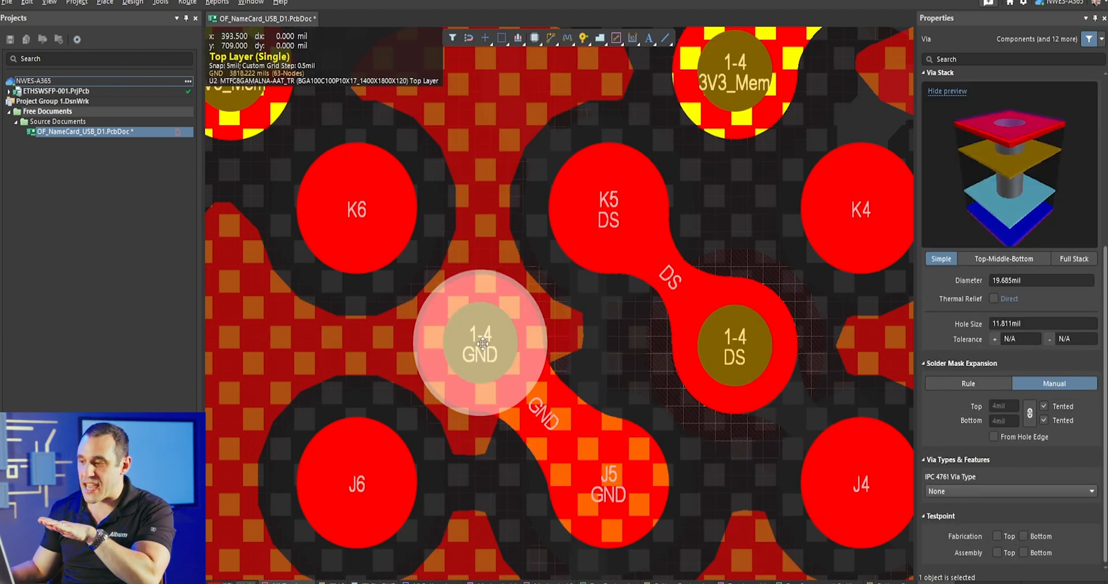
left_click_drag(482, 343, 537, 437)
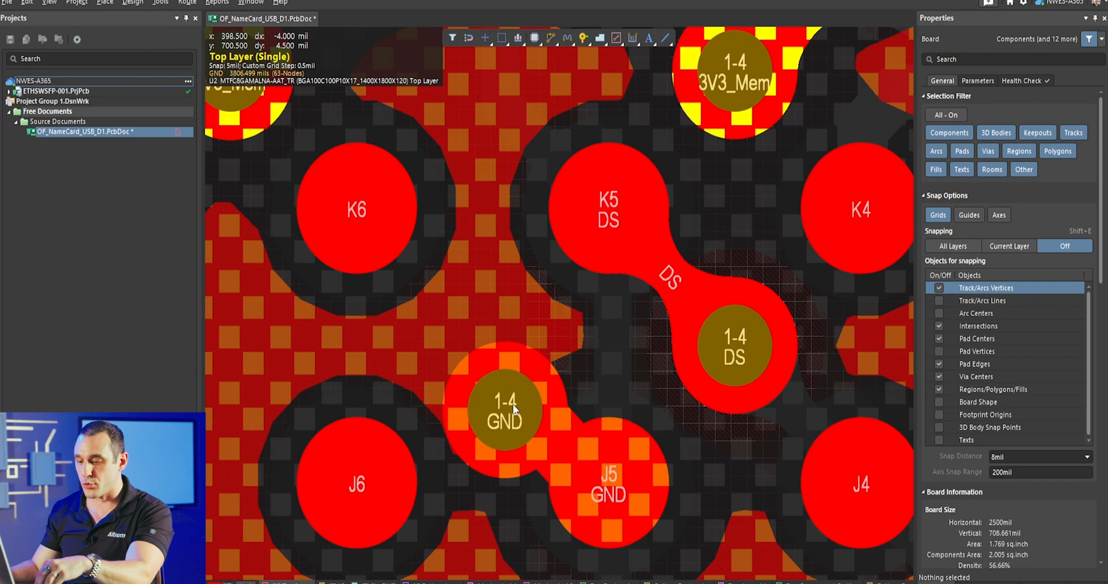
left_click_drag(514, 409, 489, 344)
- Allow vias under SMD pads in the Vias Under SMD rule and apply the change
left_click(161, 3)
mouse_move(134, 3)
left_click(158, 52)
left_click(562, 159)
left_click(733, 577)
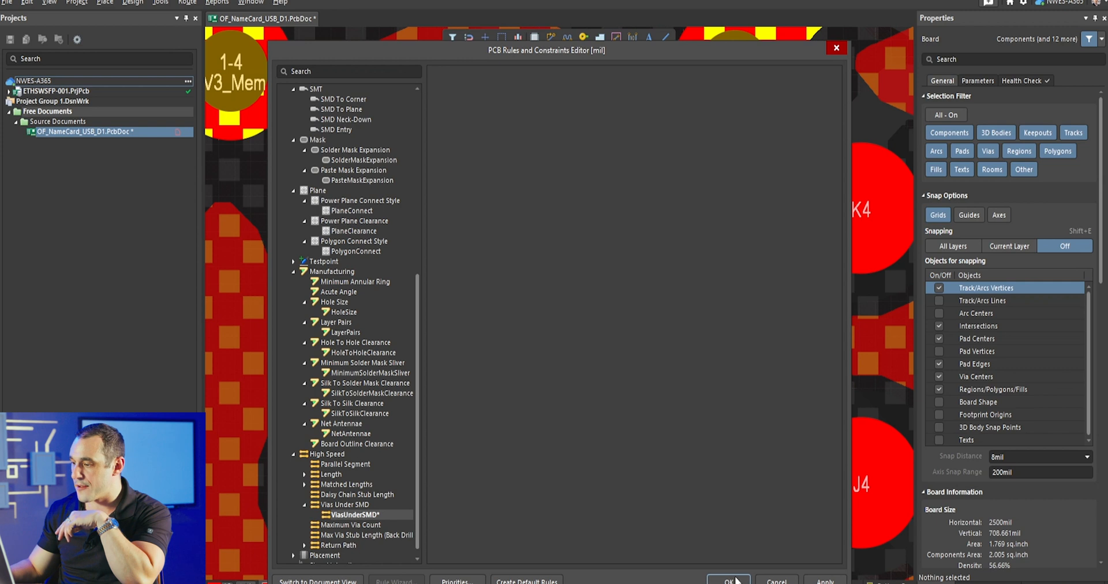
- Move the GND via from its trace end onto the centre of pad J5
left_click_drag(461, 345, 619, 484)
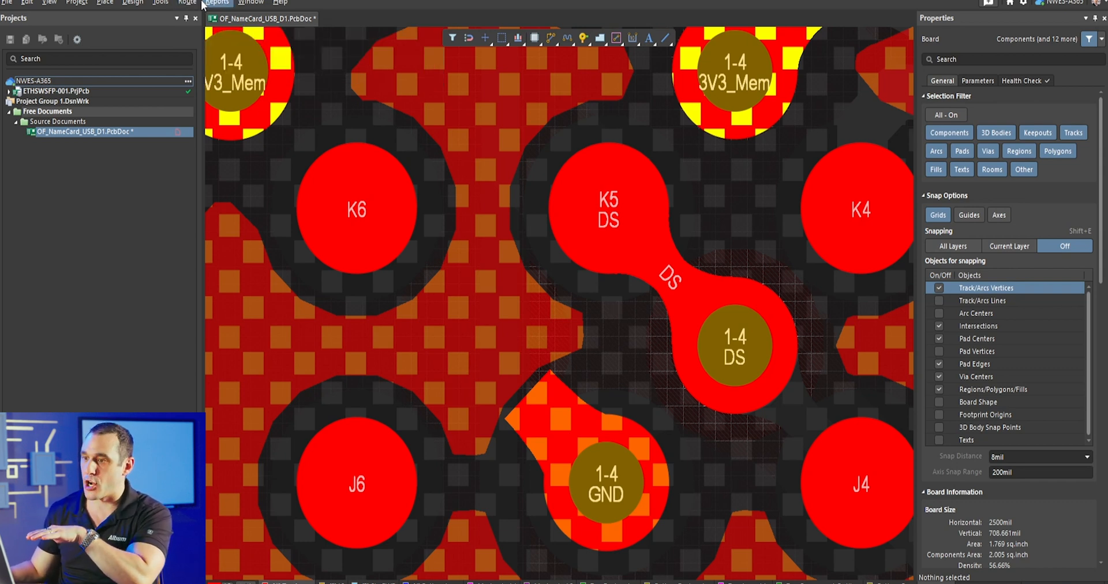
left_click(195, 3)
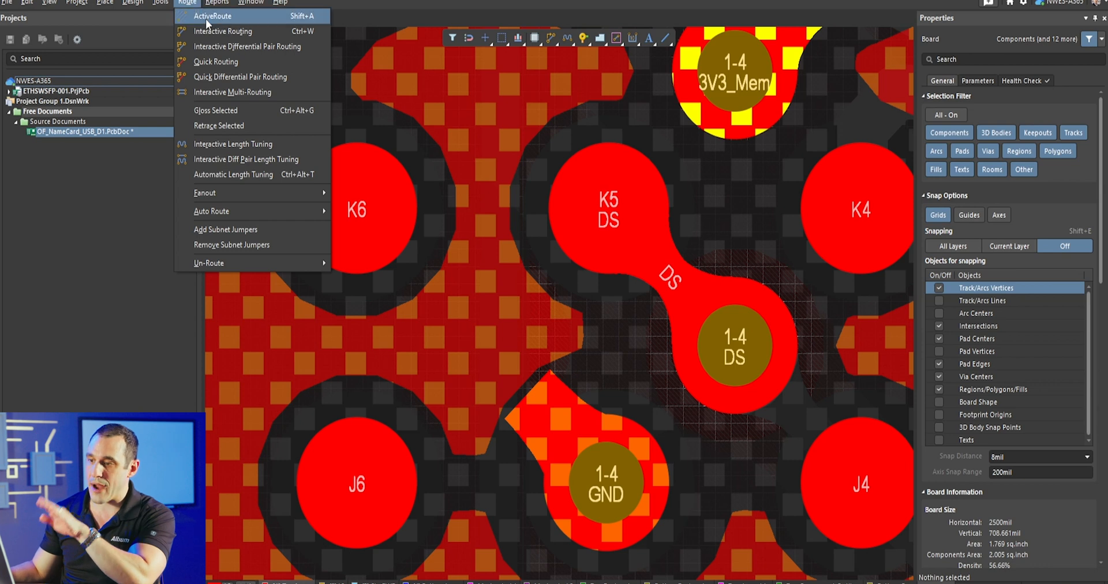
mouse_move(230, 190)
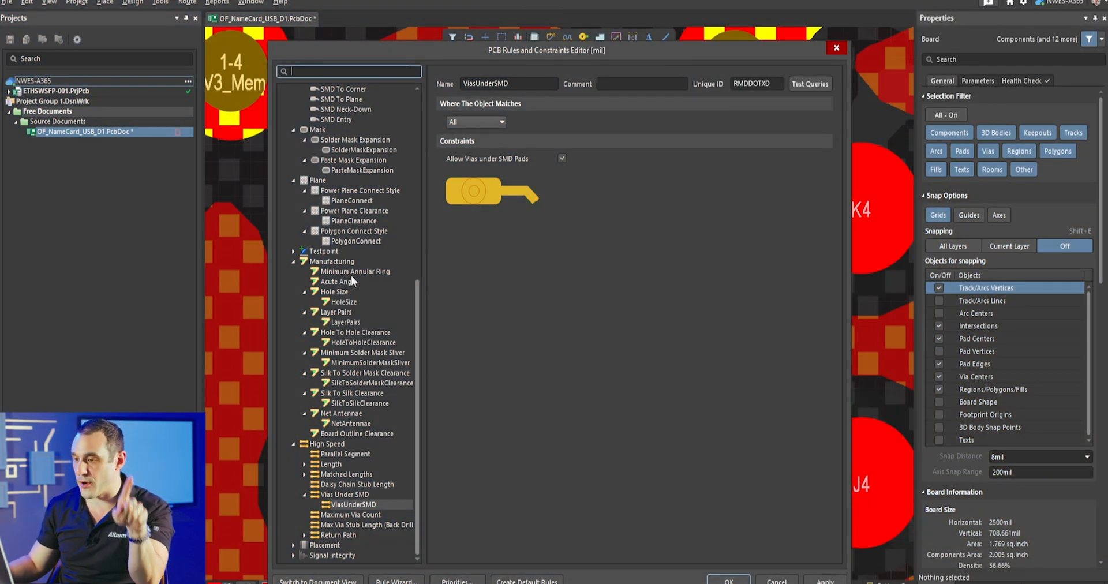
- Review the Minimum Annular Ring, Hole Size and Hole To Hole Clearance manufacturing rules for the constraints affecting vias
left_click(361, 271)
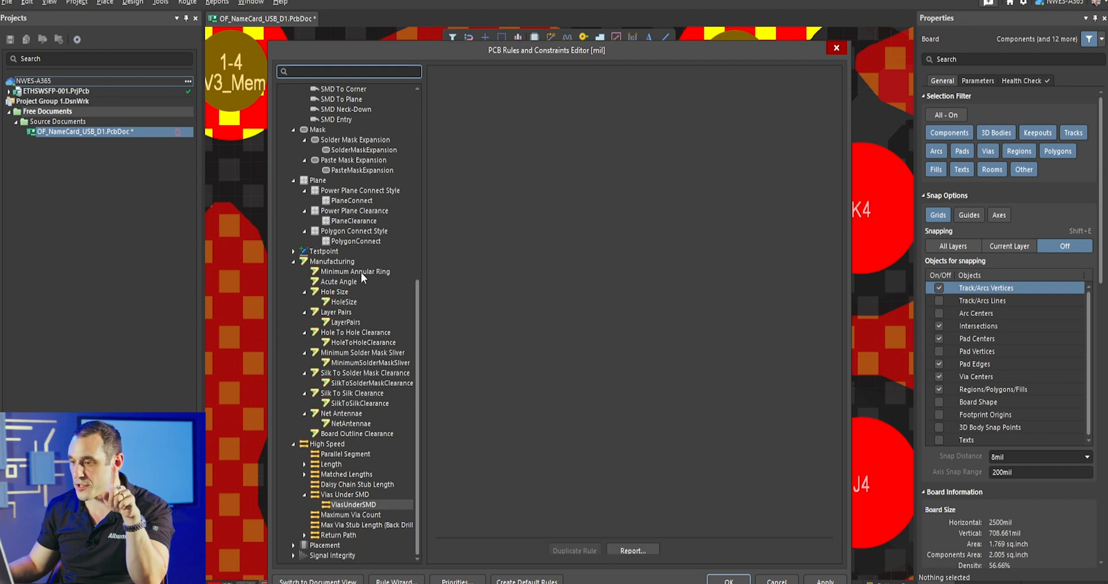
left_click(348, 303)
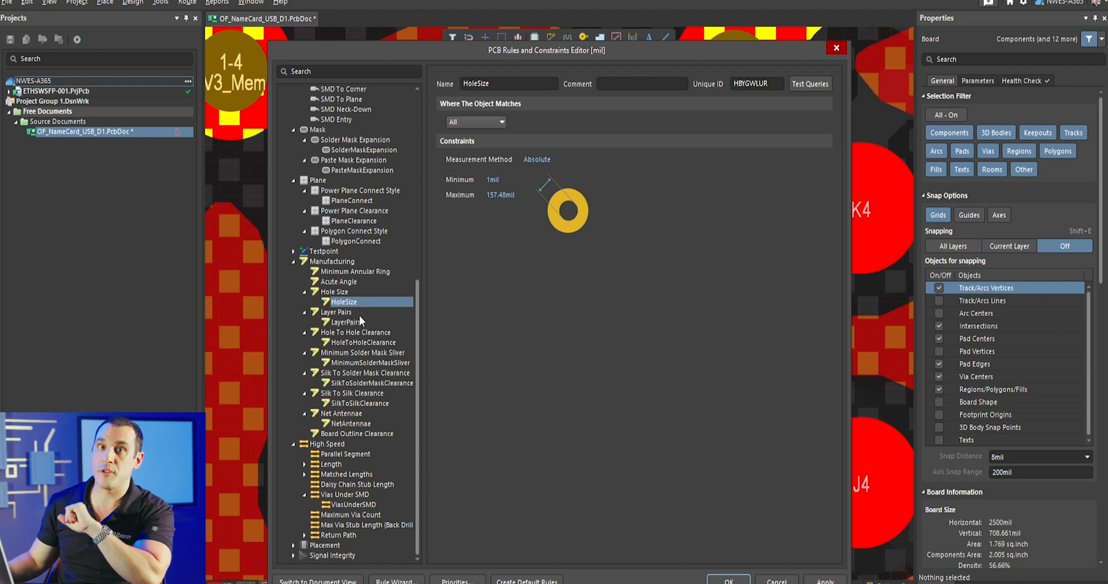
left_click(373, 343)
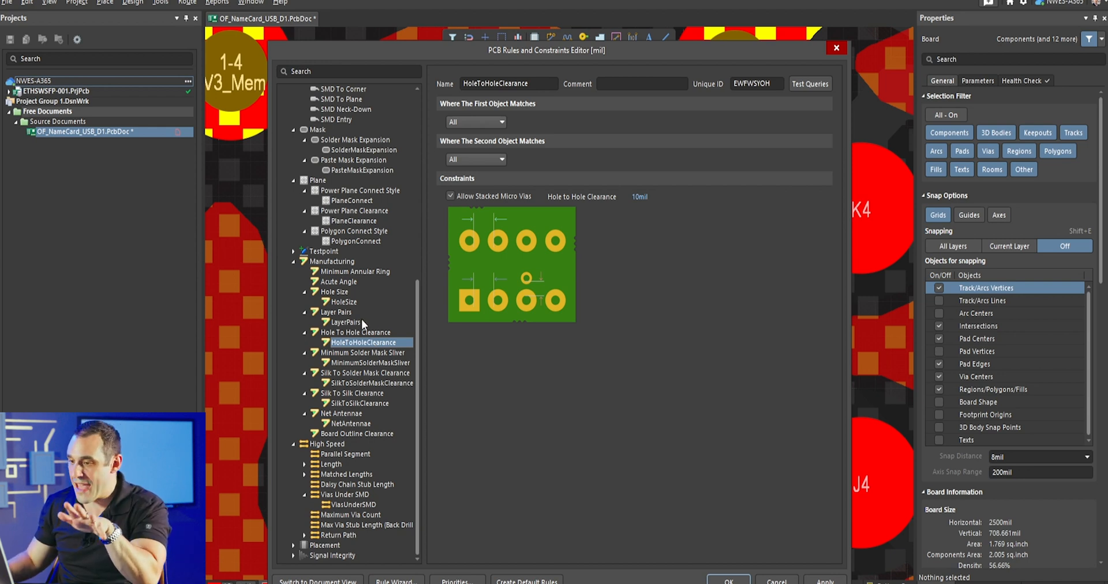
left_click(357, 302)
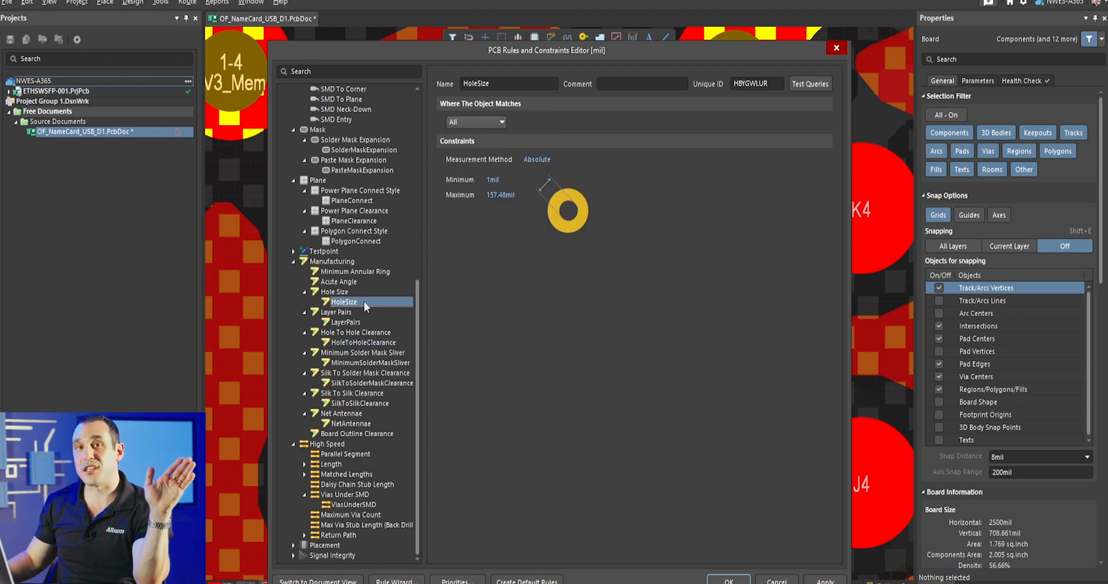
- In the RoutingVias rule, set the via hole size to a minimum of 8 mil and a preferred value of 10 mil
scroll(363, 301, "up", 10)
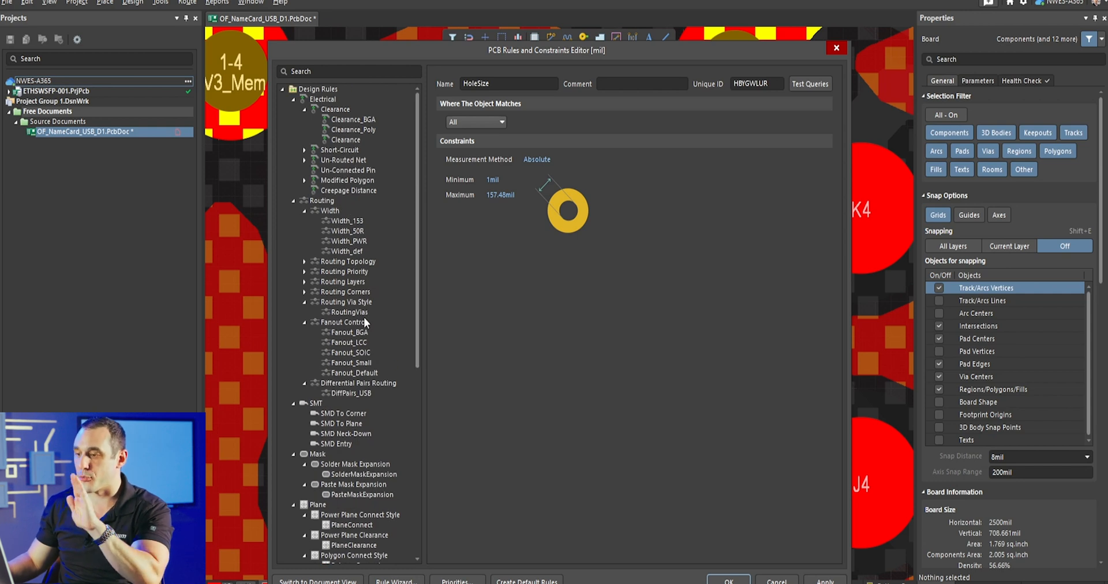
left_click(412, 312)
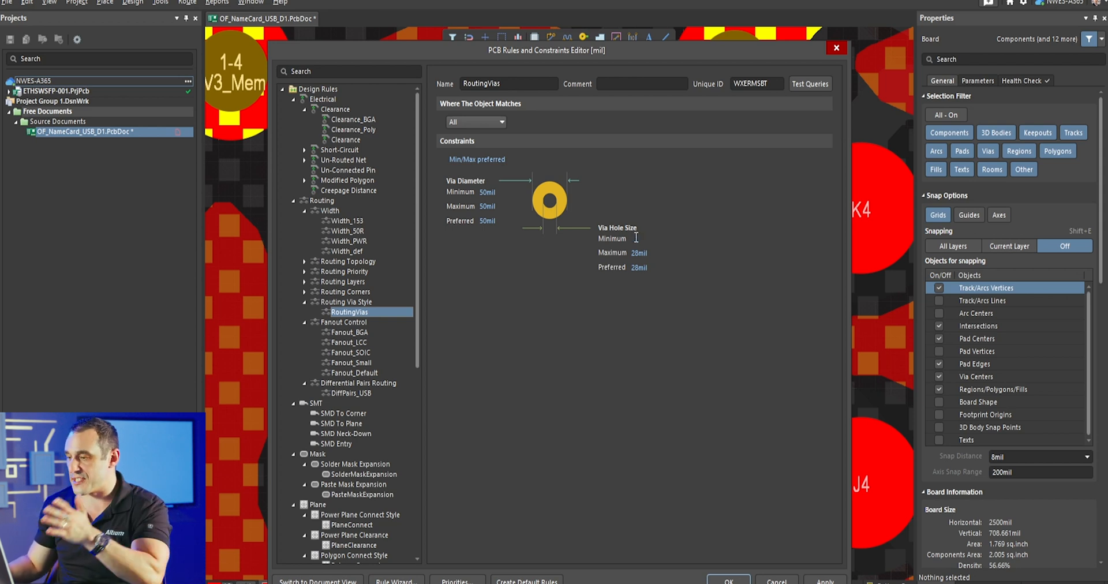
left_click(635, 237)
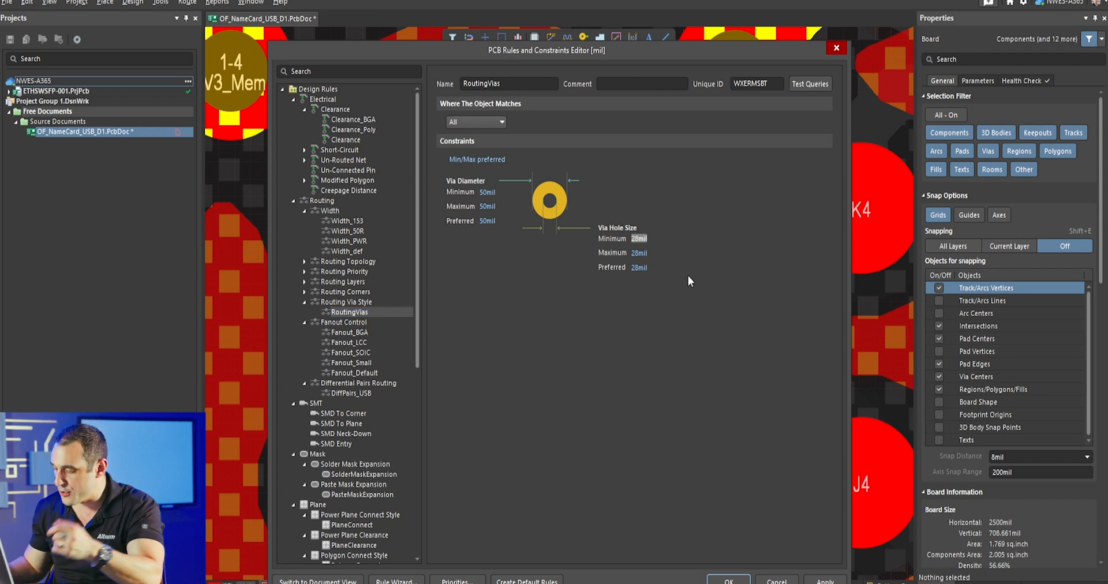
type("8")
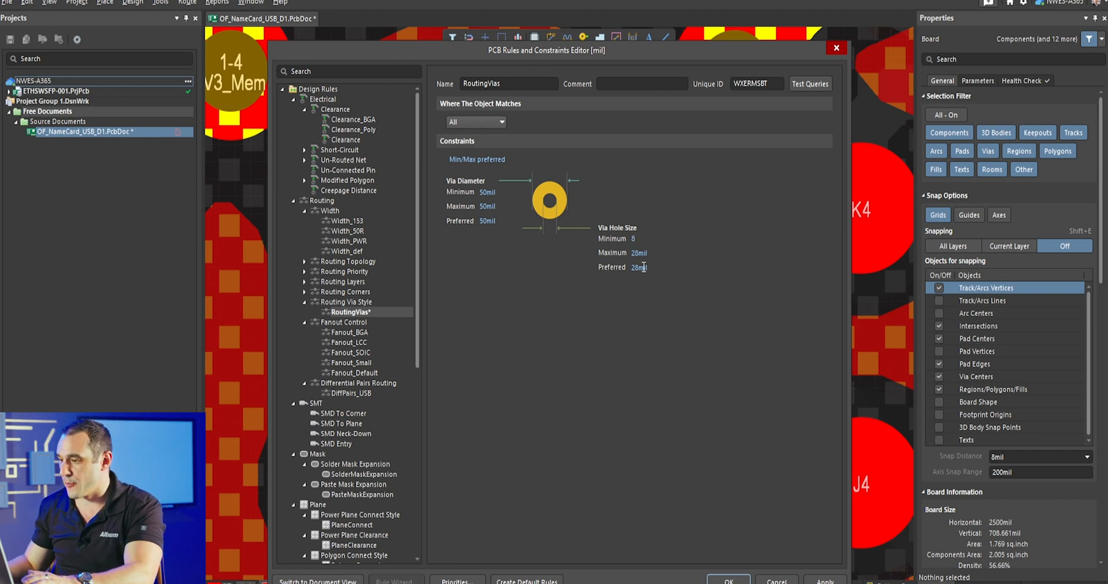
left_click(641, 252)
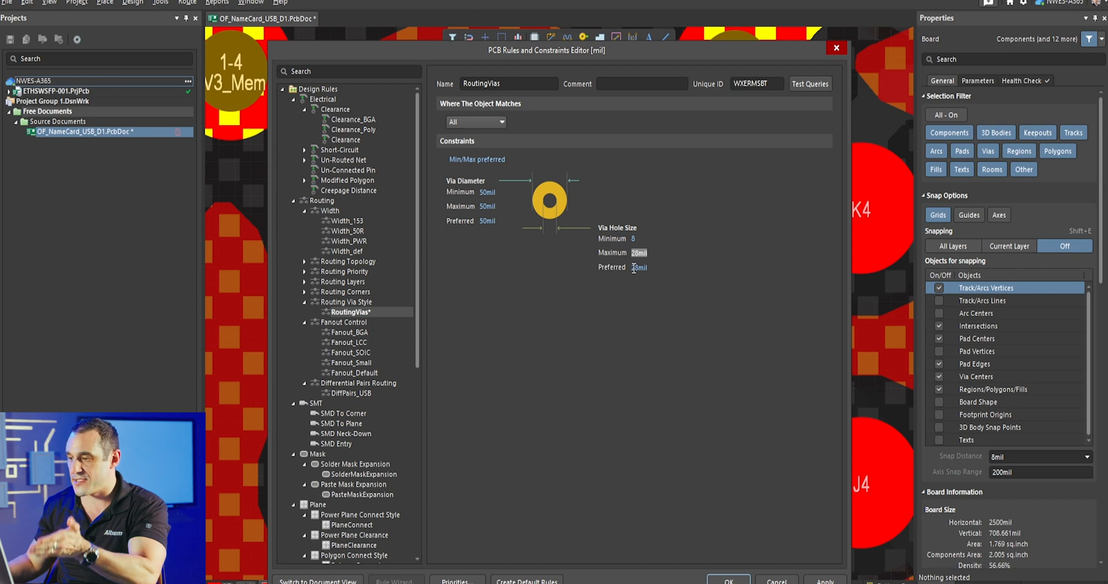
left_click(644, 268)
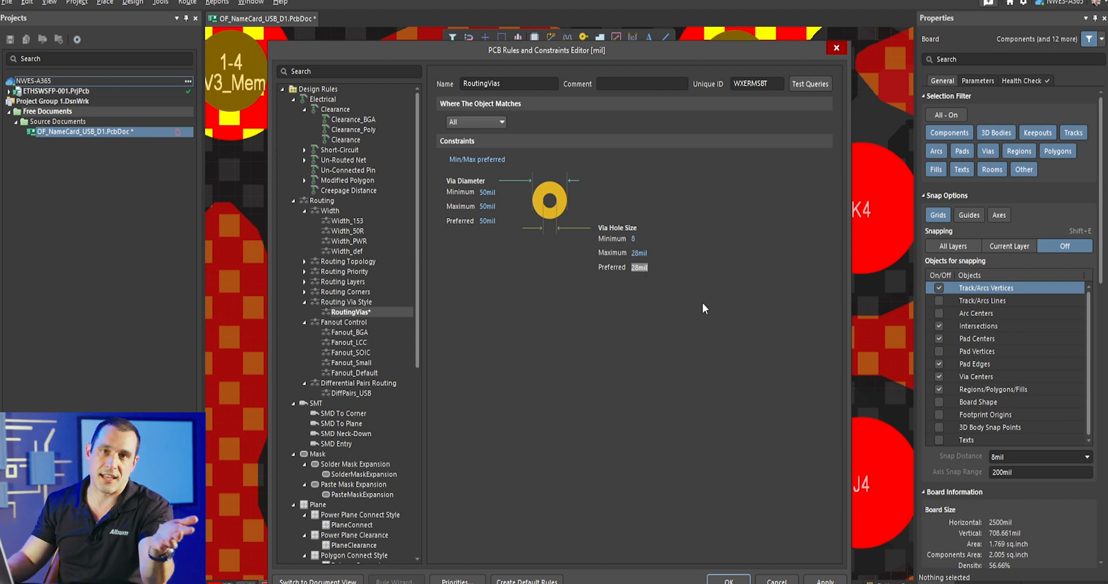
type("10")
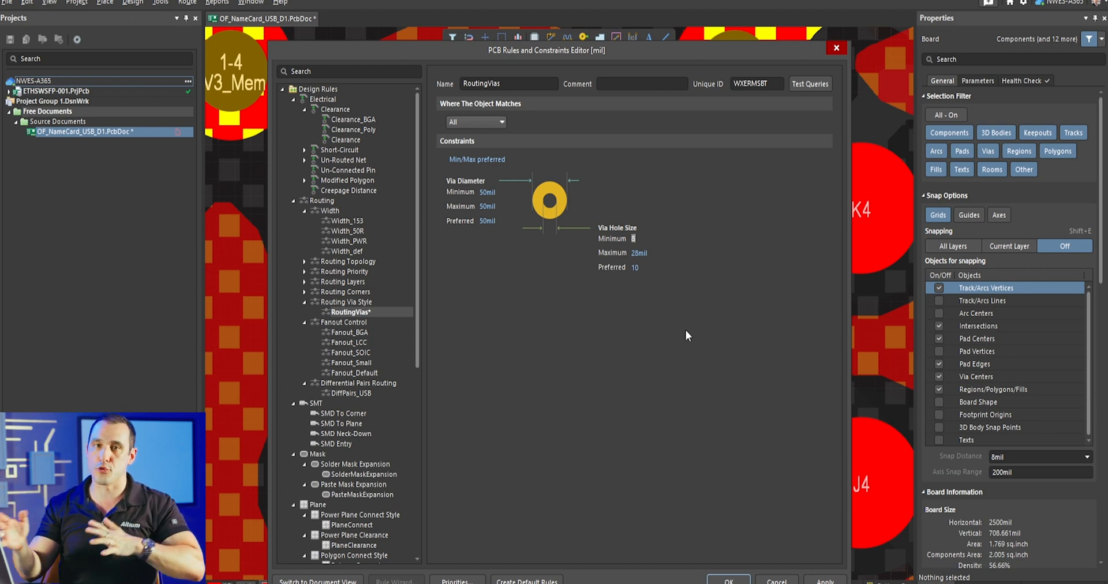
- Set the via diameter in the RoutingVias rule to a minimum of 18 mil and a preferred value of 20 mil
left_click(483, 194)
type("18")
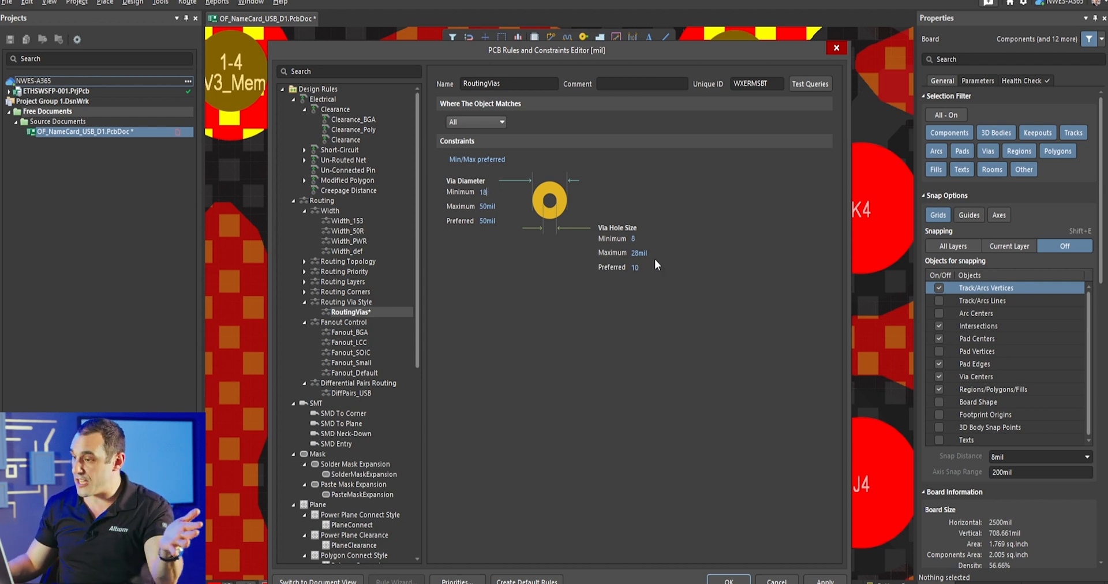
left_click(635, 267)
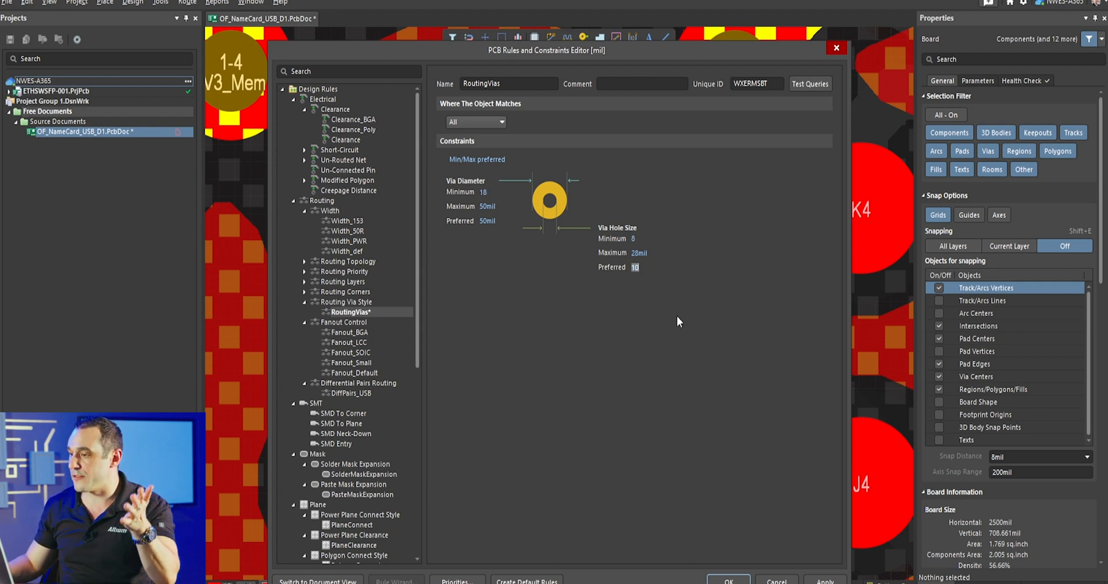
left_click(490, 221)
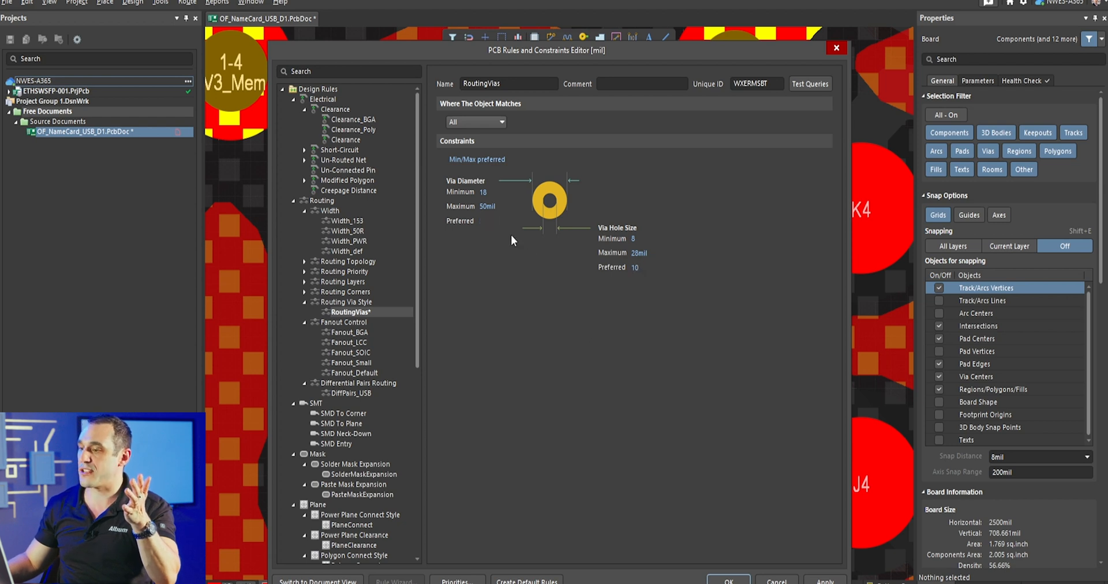
type("20")
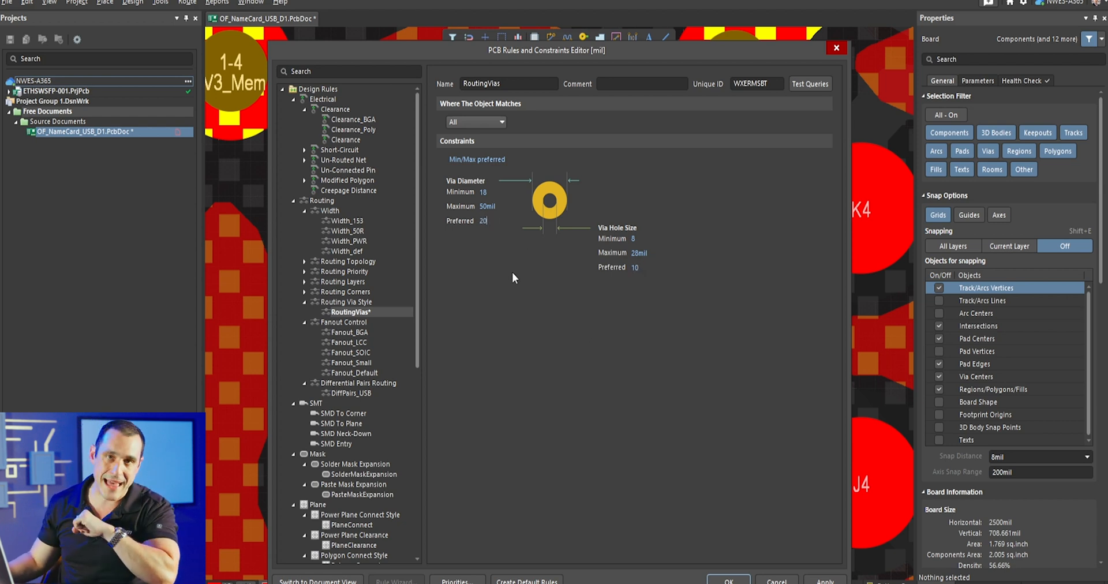